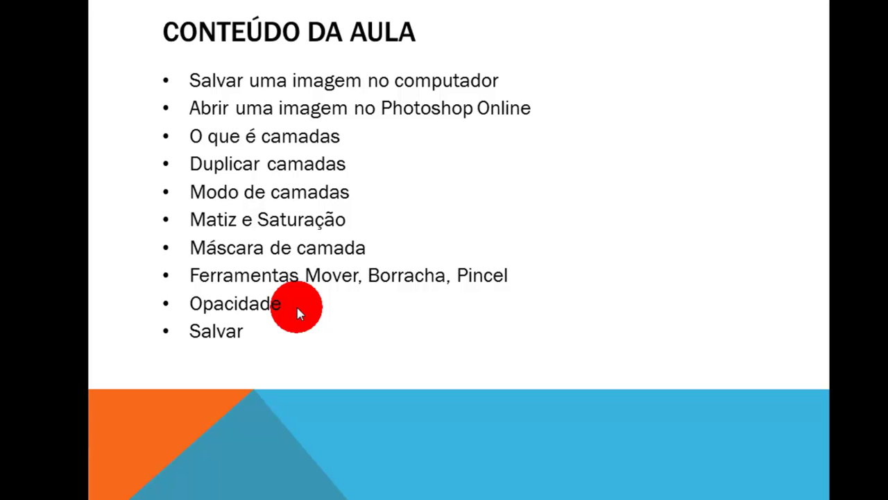
Exit the PowerPoint slideshow and bring the Chrome browser window back to the front
key("Escape")
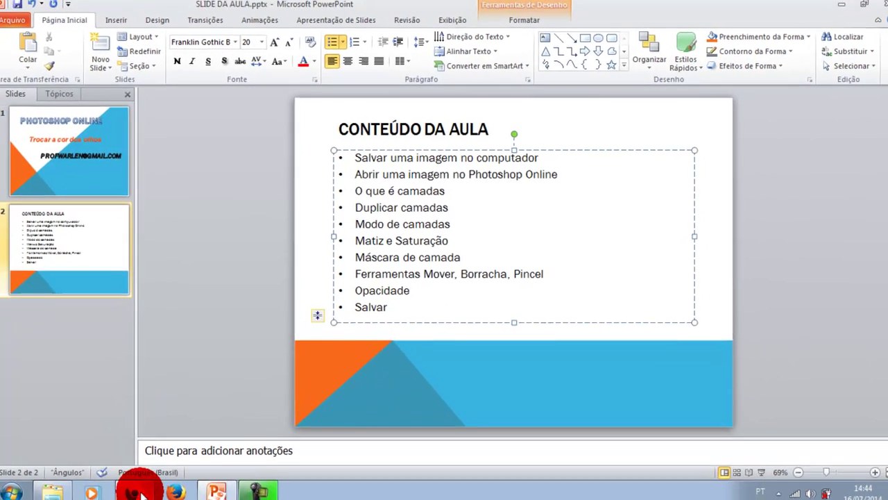
left_click(139, 491)
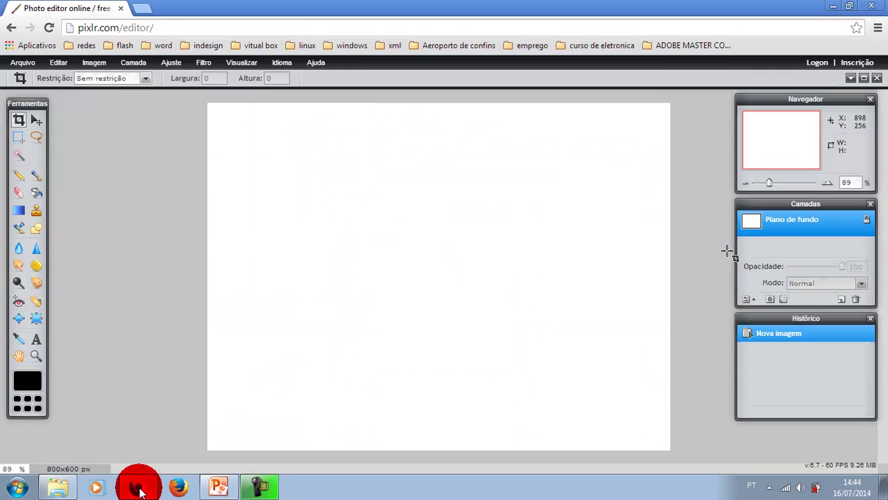
left_click(864, 7)
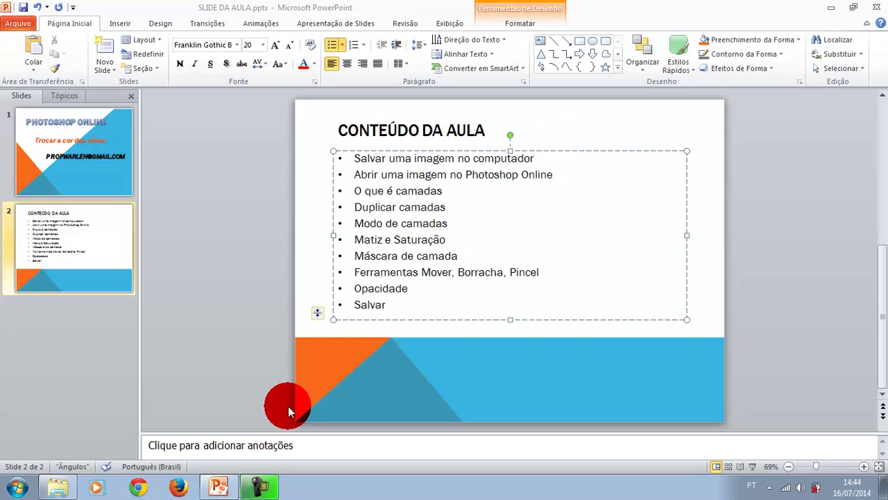
left_click(143, 489)
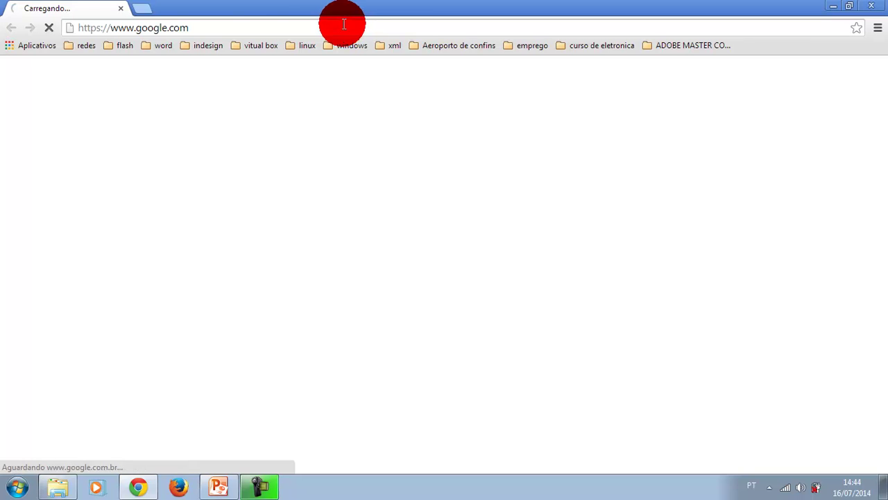
left_click(187, 36)
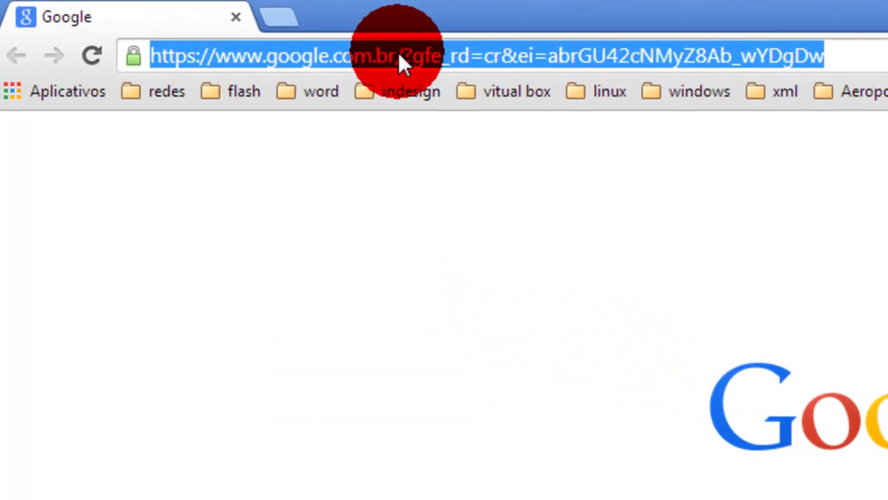
type("www.")
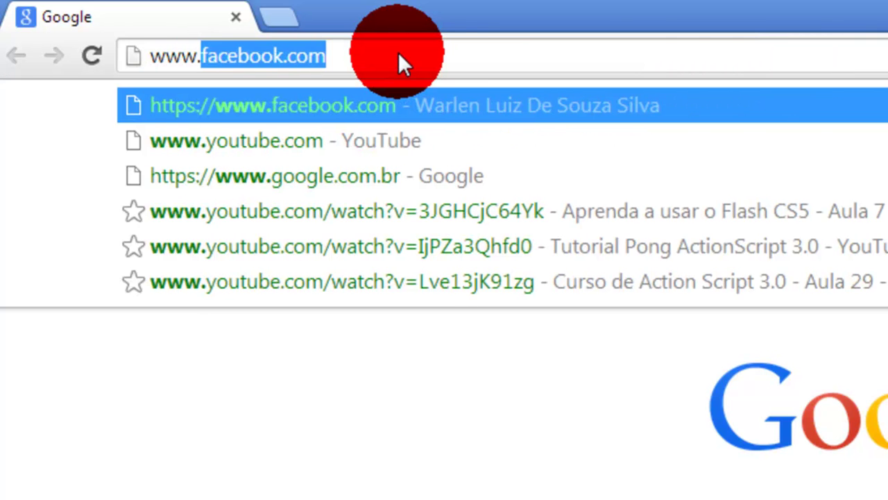
type("pixlr")
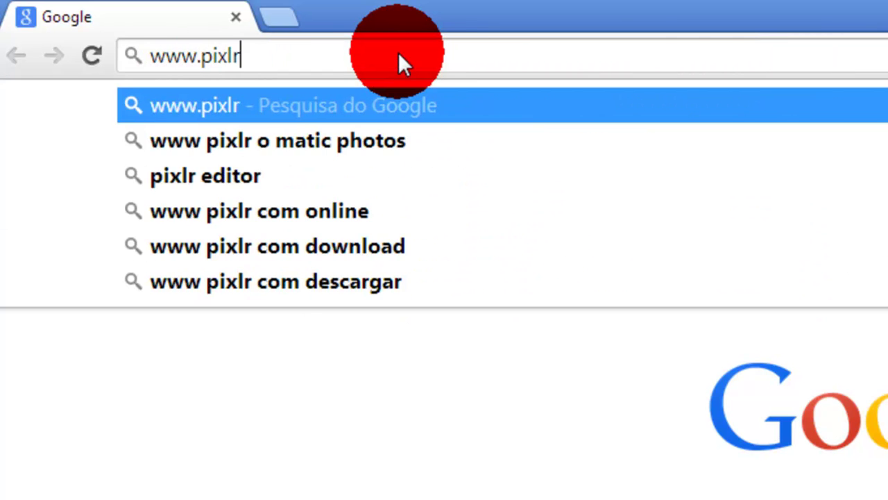
type(".com")
key("Return")
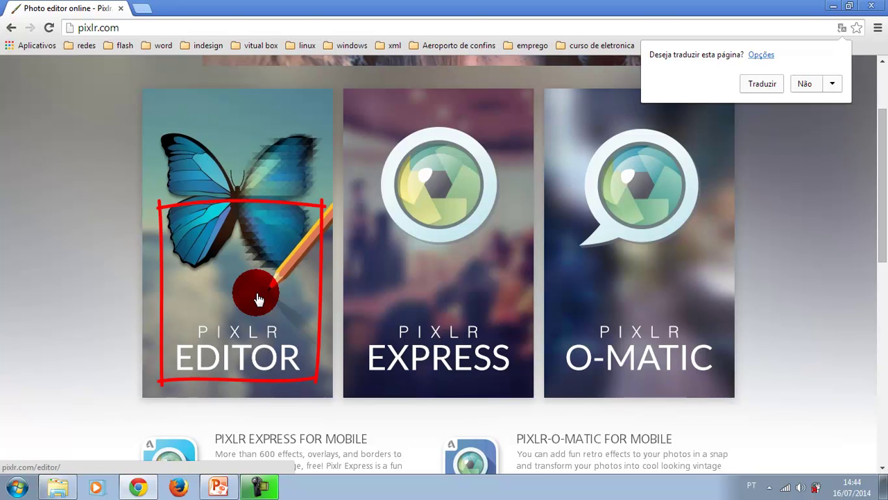
left_click(251, 237)
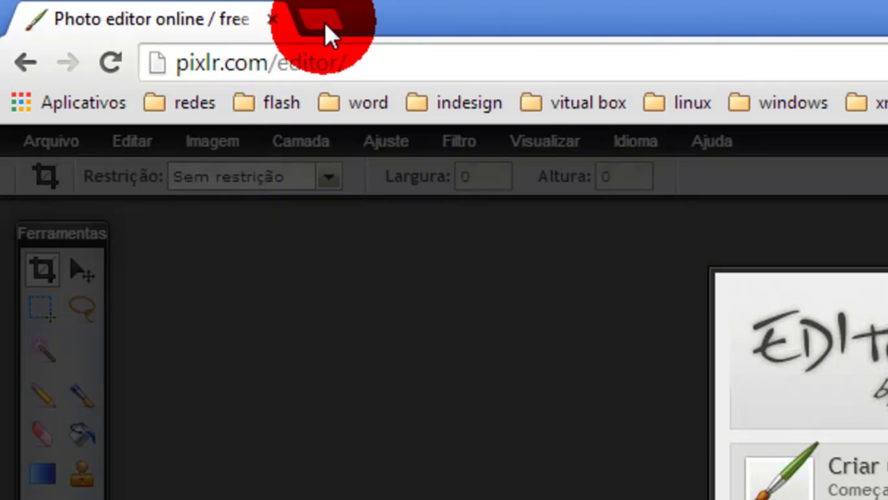
In a new tab, search Google Images for 'olhos' and preview the close-up eyes photo
left_click(325, 23)
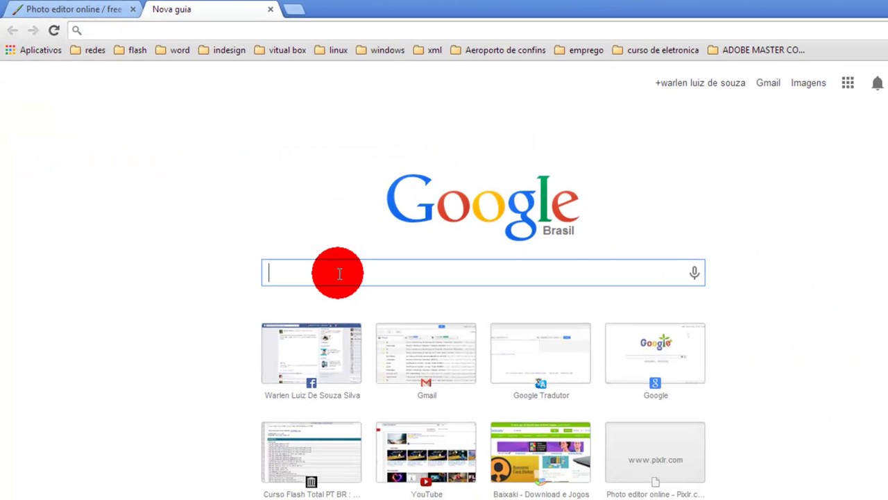
type("olhos")
key("Return")
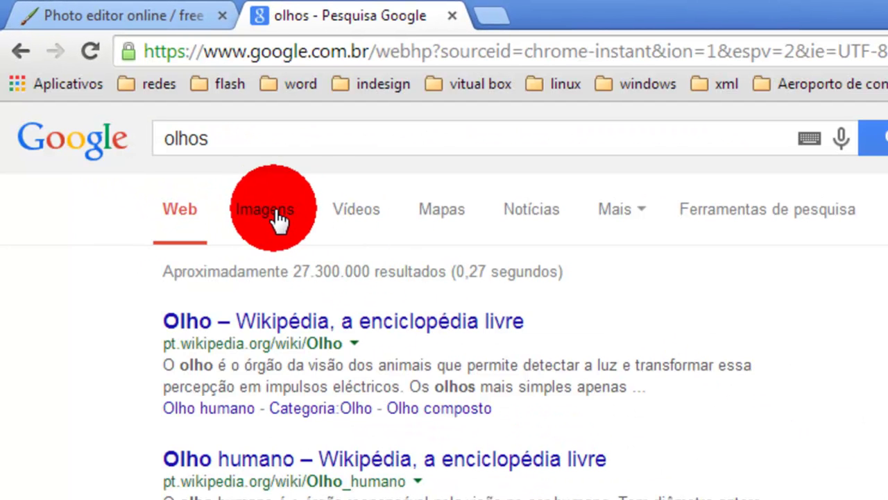
left_click(263, 211)
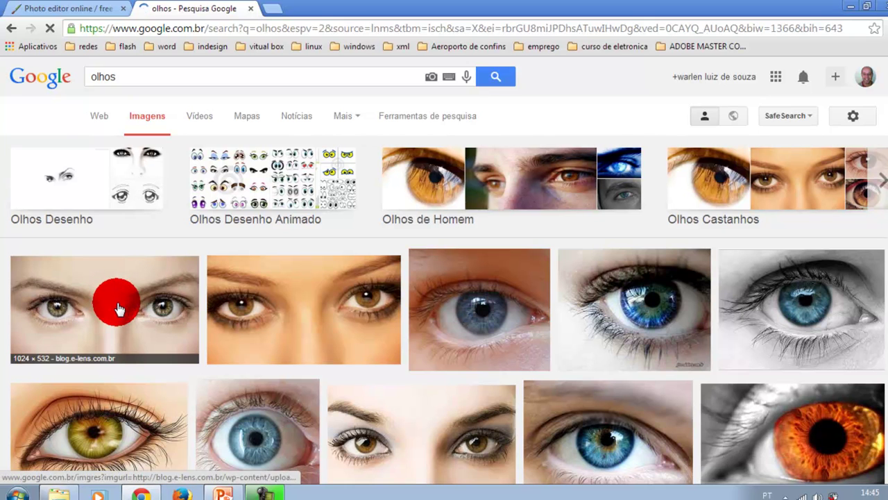
left_click(119, 303)
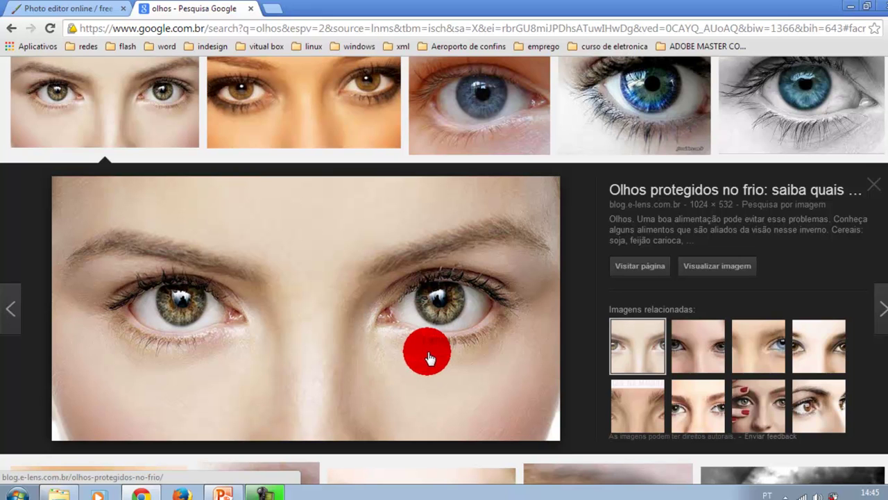
Save the eyes image via Salvar imagem como as 'olho' JPEG in the Imagens library
right_click(323, 233)
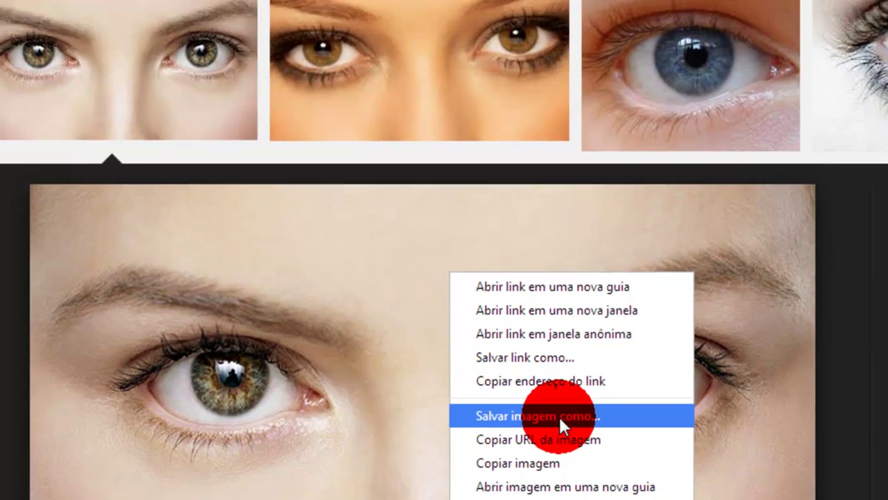
left_click(506, 278)
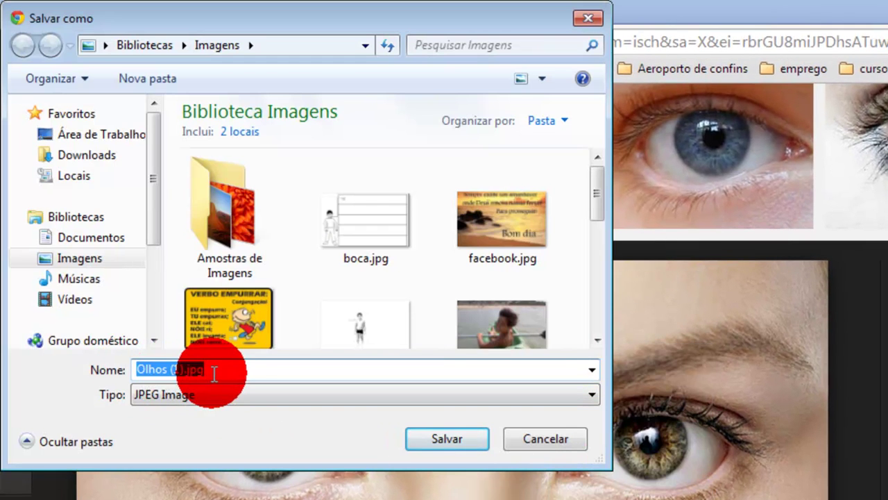
type("o")
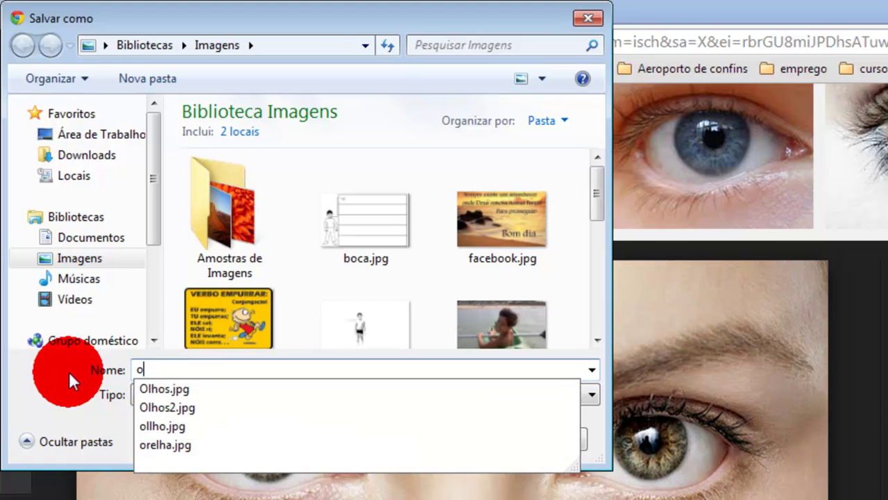
type("lho")
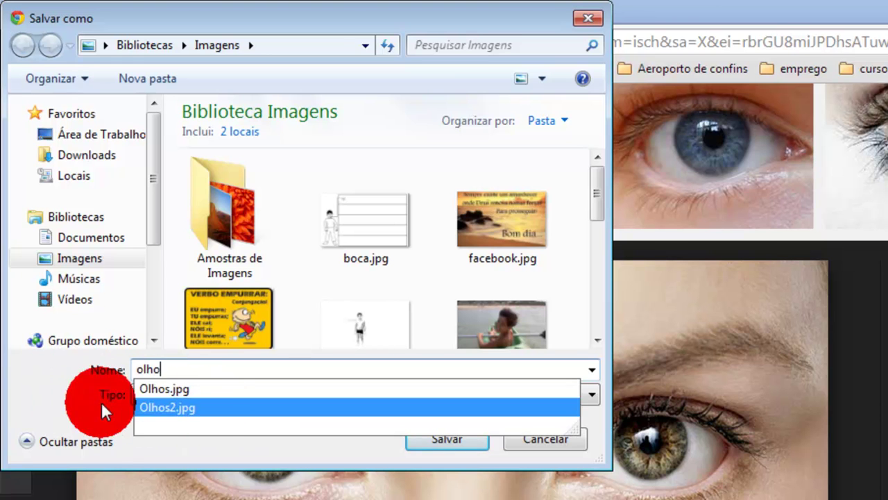
left_click(90, 401)
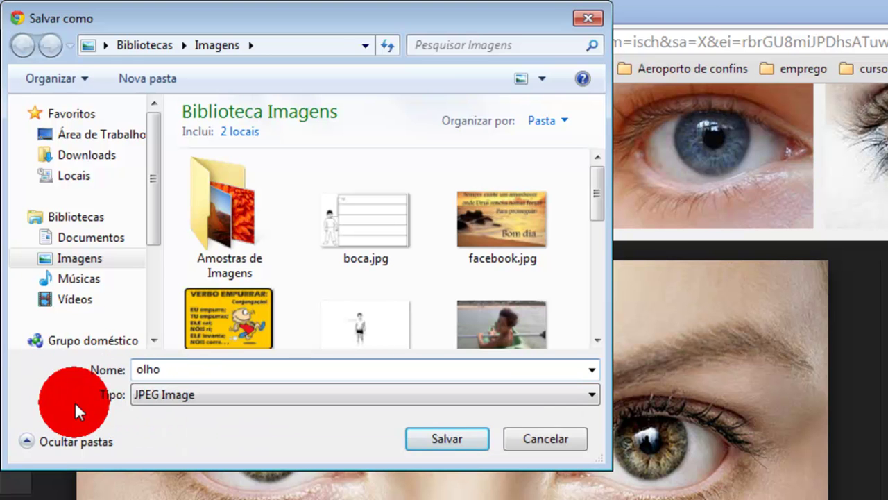
left_click(107, 266)
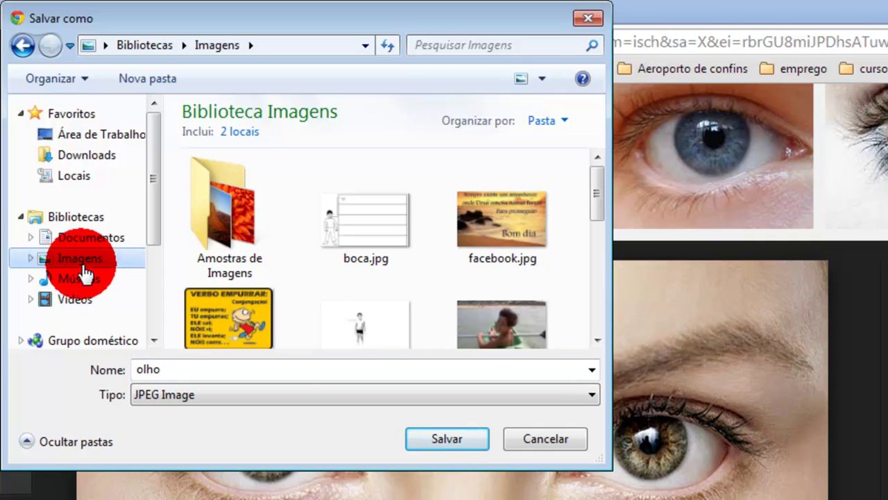
left_click(310, 298)
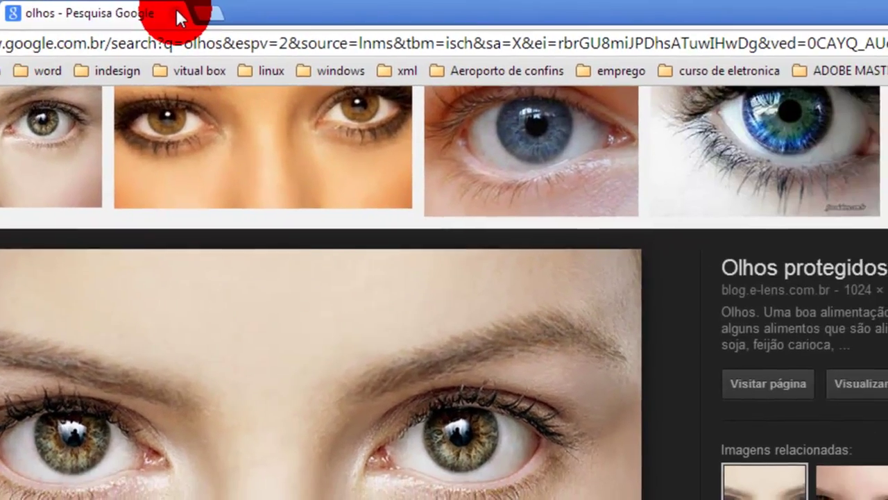
Close the search tab and open olho.jpg from the Imagens library in Pixlr
left_click(406, 13)
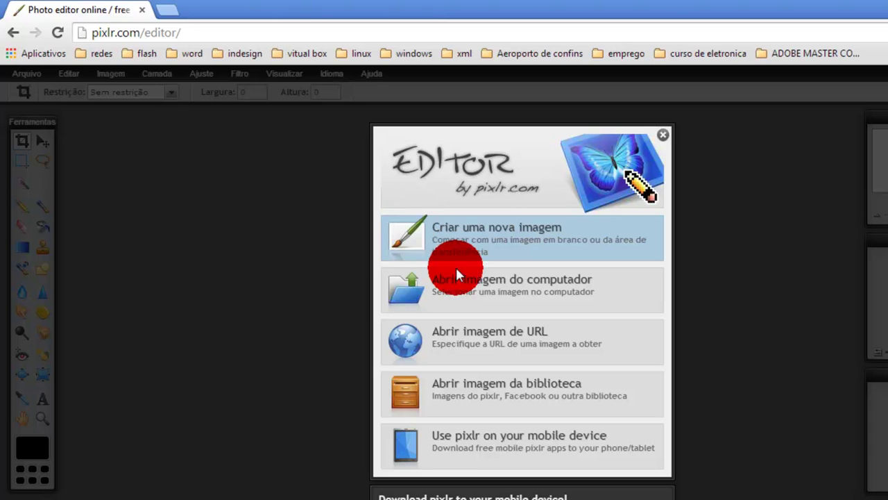
left_click(562, 292)
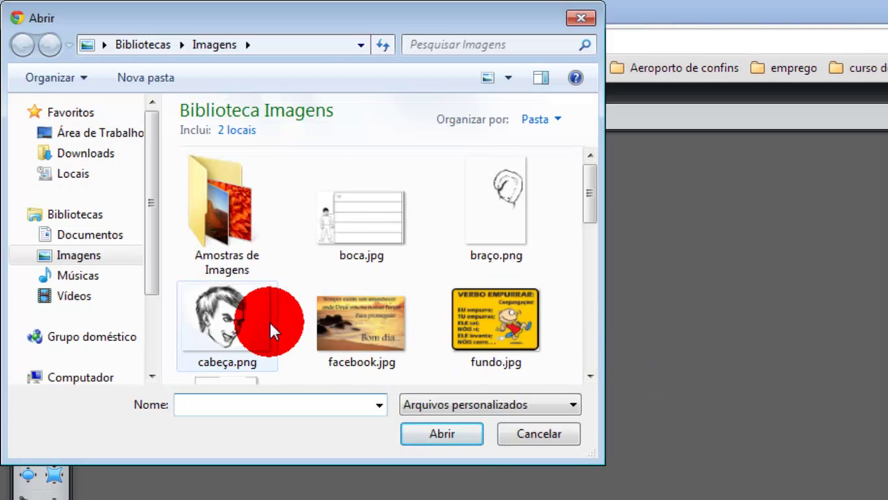
mouse_move(79, 255)
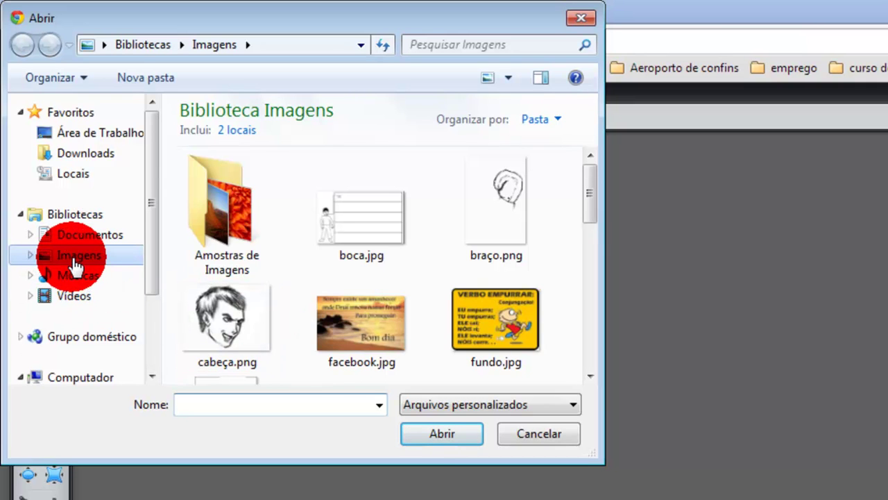
left_click(75, 265)
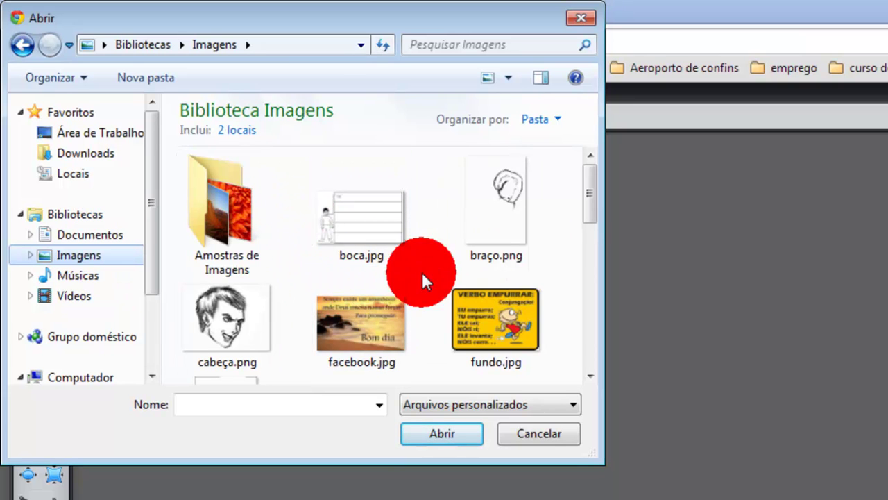
left_click_drag(584, 186, 579, 298)
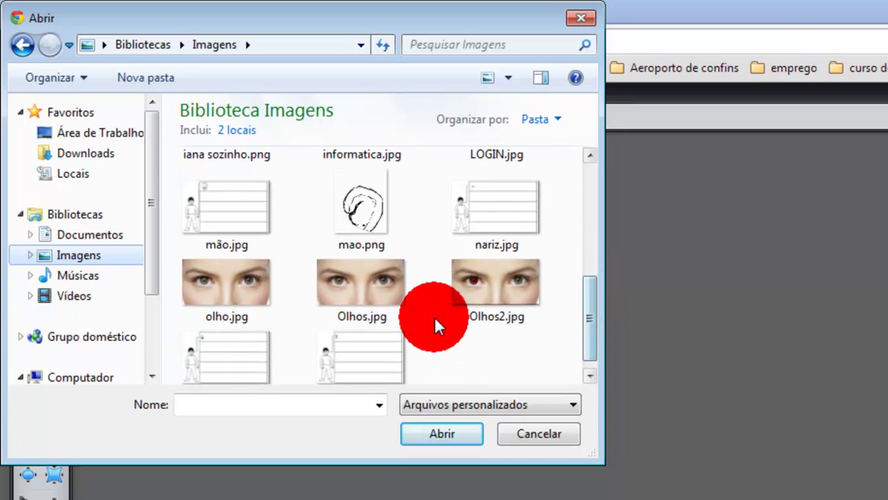
left_click(219, 283)
left_click(433, 433)
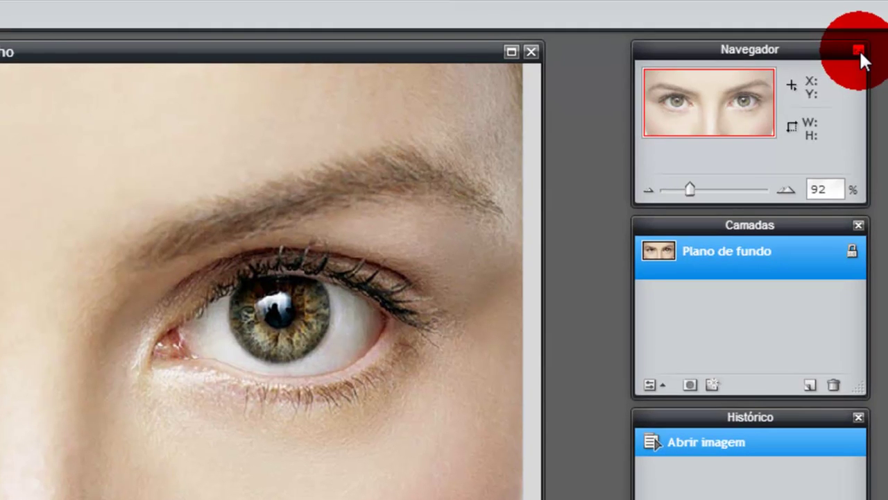
left_click(859, 49)
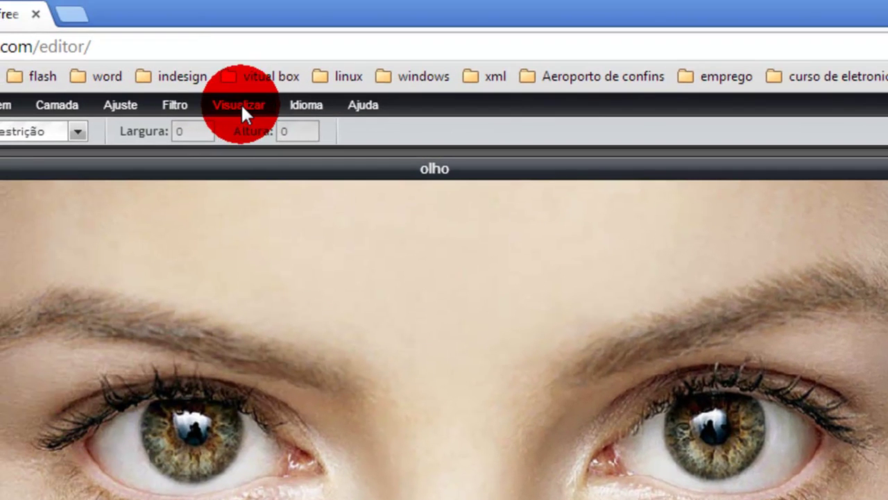
left_click(238, 107)
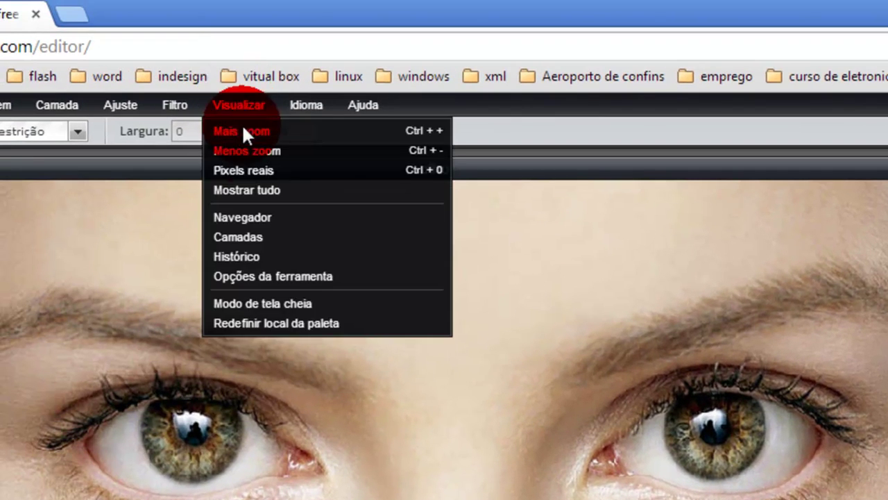
left_click(255, 218)
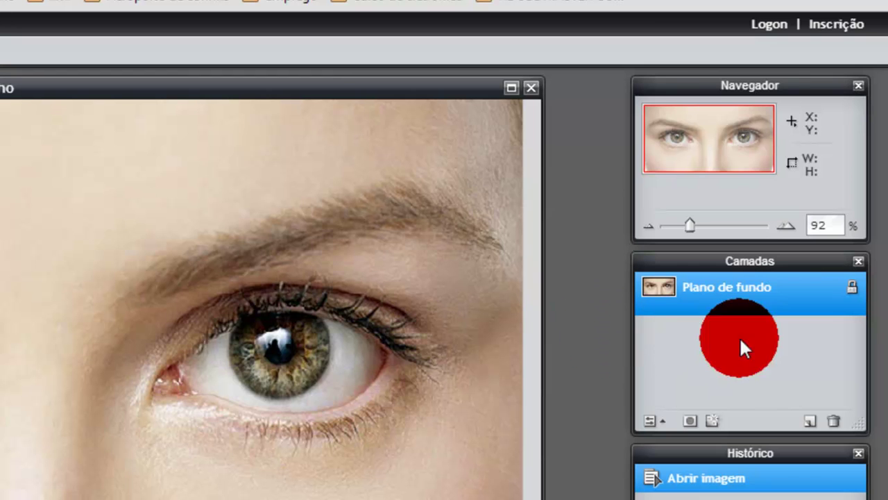
left_click(860, 260)
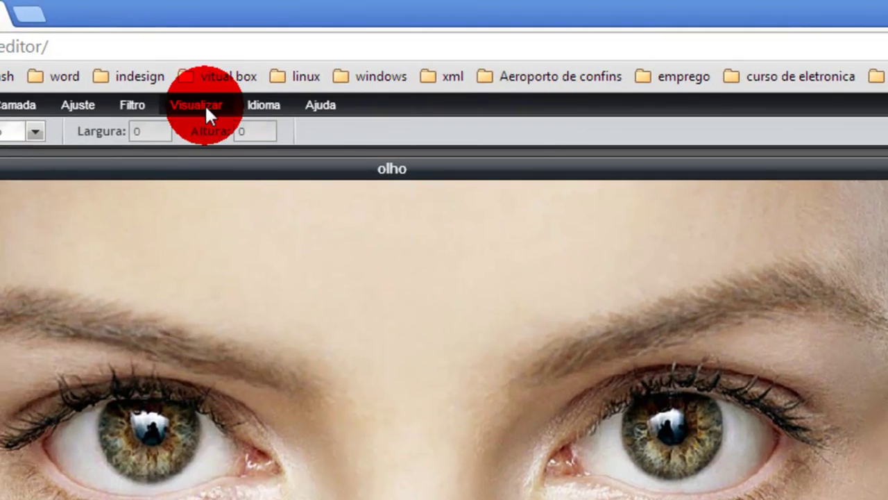
left_click(205, 105)
left_click(212, 231)
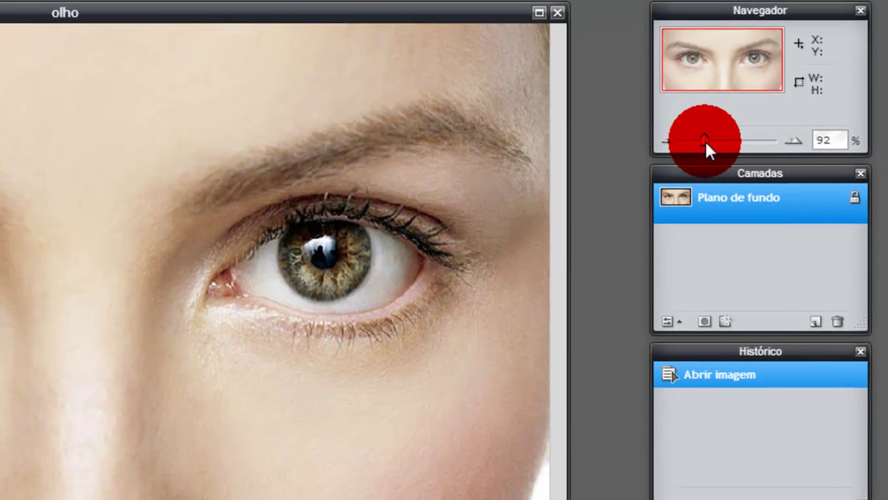
mouse_move(704, 142)
left_mouse_down()
mouse_move(730, 144)
mouse_move(698, 144)
mouse_move(719, 137)
left_mouse_up()
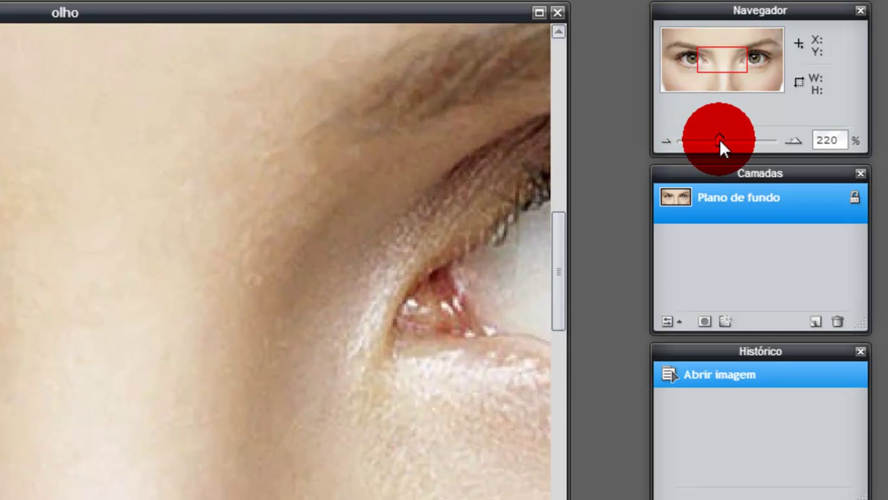
left_click_drag(737, 75, 733, 64)
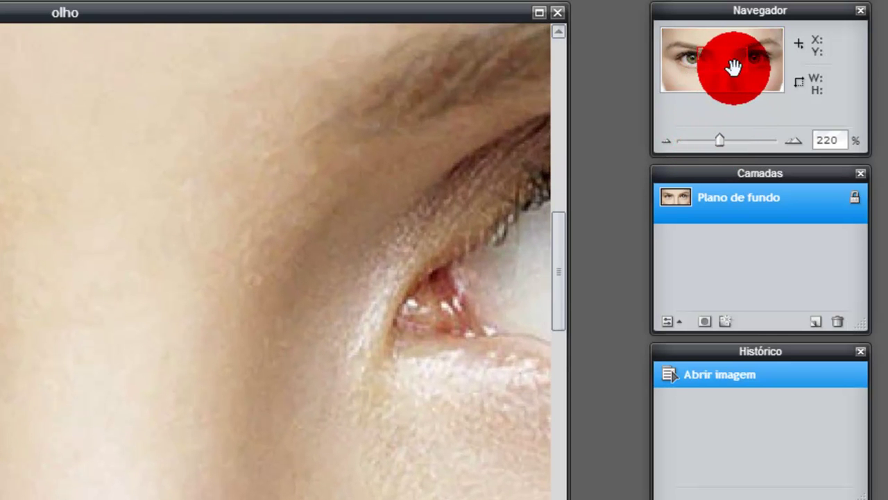
left_click_drag(734, 64, 716, 63)
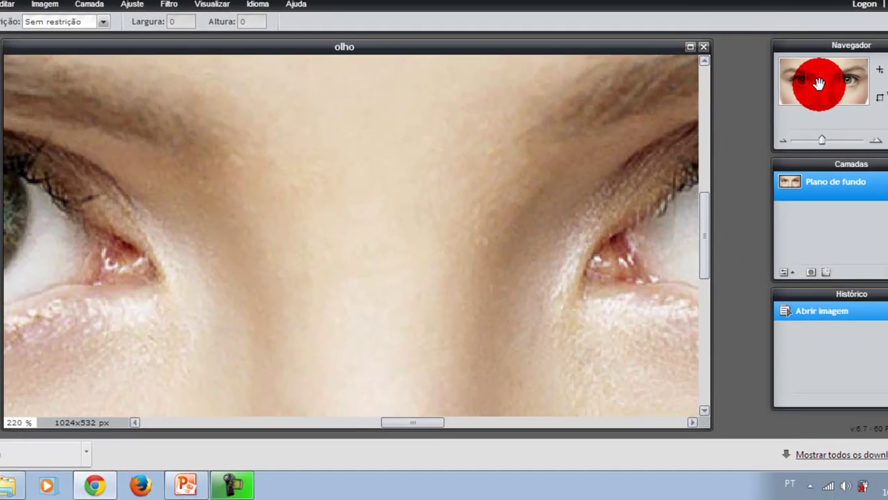
mouse_move(819, 84)
left_mouse_down()
mouse_move(799, 83)
mouse_move(815, 69)
mouse_move(846, 76)
mouse_move(840, 93)
mouse_move(801, 87)
mouse_move(799, 79)
mouse_move(819, 79)
mouse_move(811, 83)
left_mouse_up()
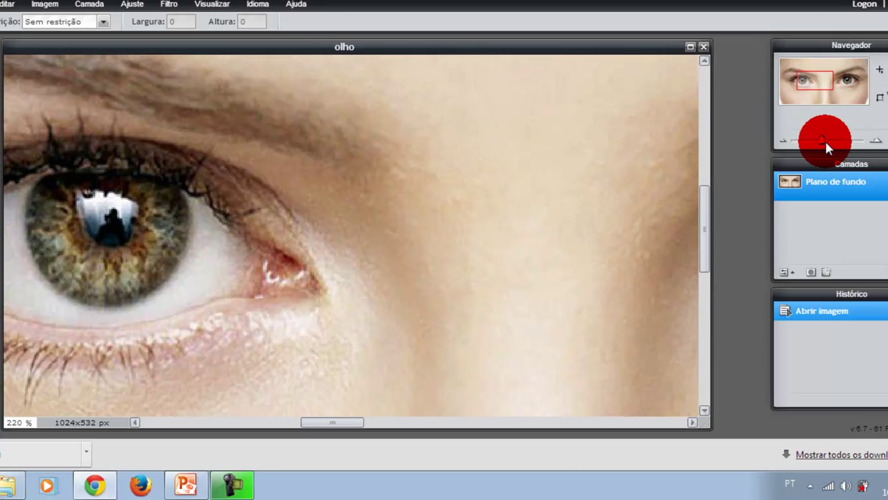
left_click_drag(821, 139, 809, 139)
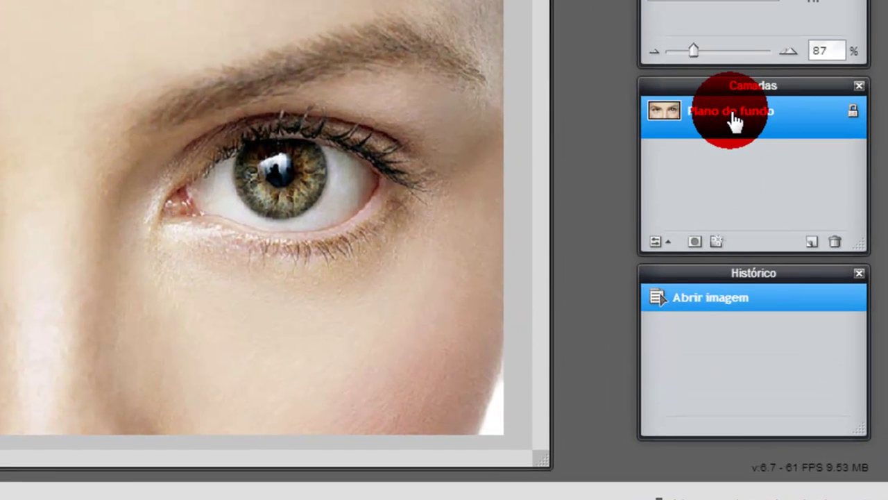
Duplicate the Plano de fundo layer with Duplicar camada from its context menu
right_click(743, 117)
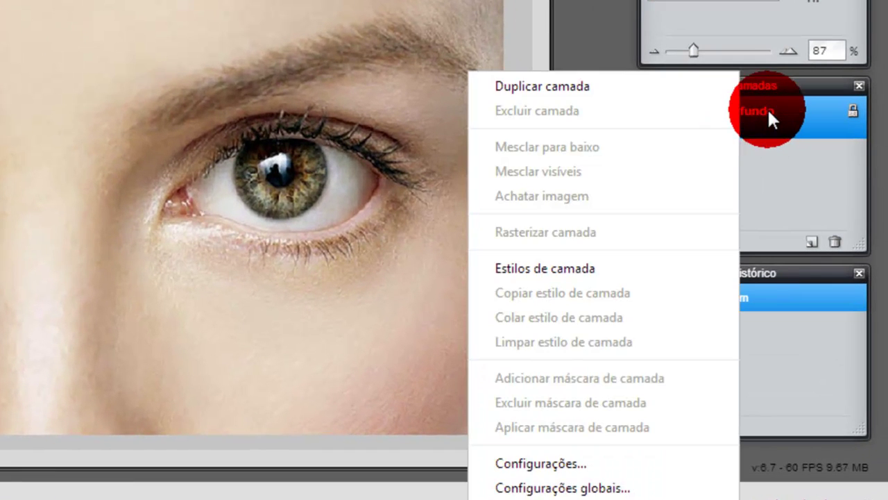
left_click(532, 88)
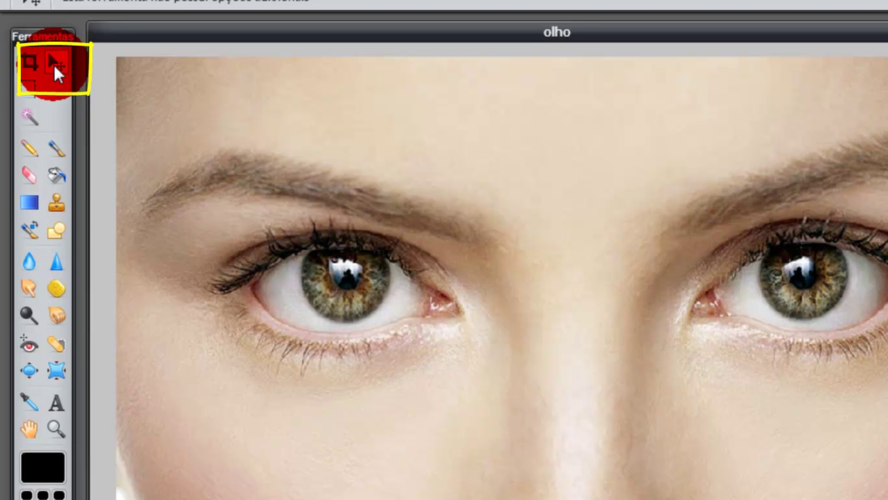
Using the Move tool, drag Plano de fundo copiar around and back toward the original
left_click(55, 63)
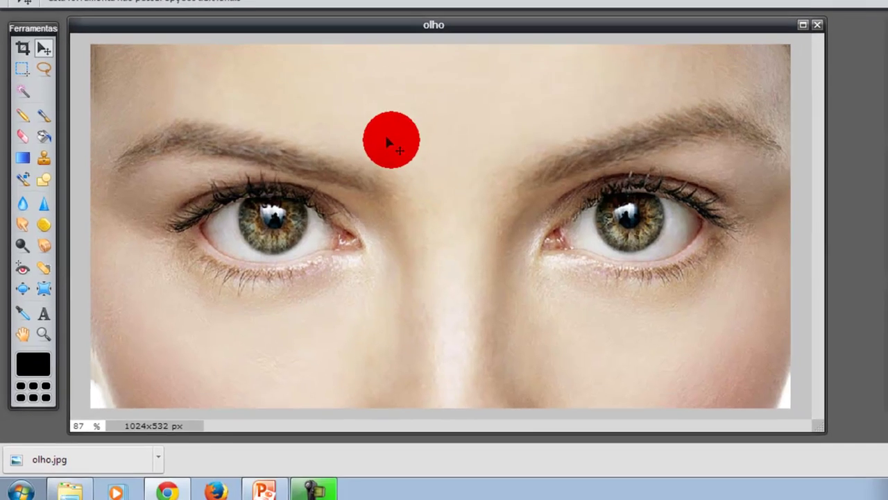
mouse_move(491, 171)
left_mouse_down()
mouse_move(411, 171)
mouse_move(436, 304)
left_mouse_up()
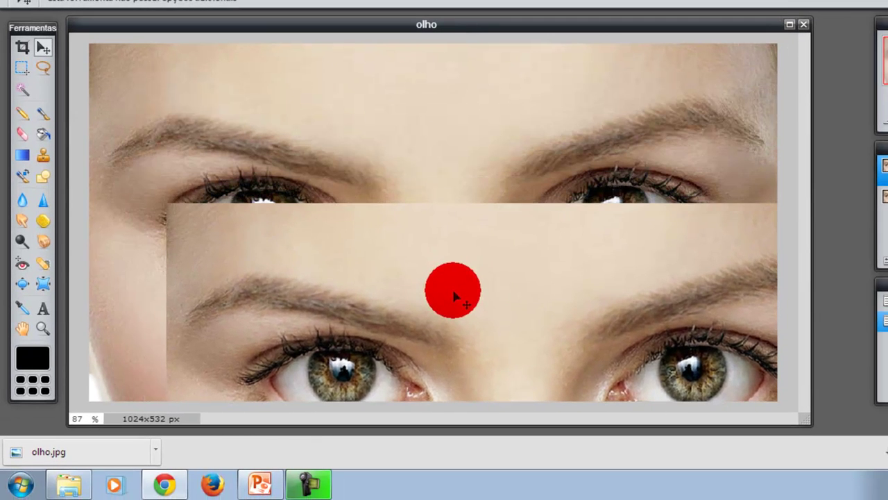
mouse_move(437, 304)
left_mouse_down()
mouse_move(458, 246)
mouse_move(223, 221)
left_mouse_up()
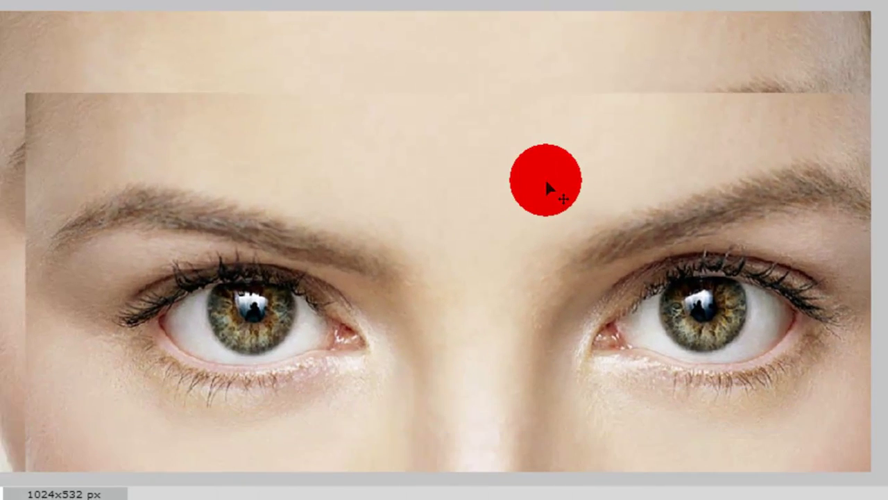
left_click_drag(546, 179, 517, 166)
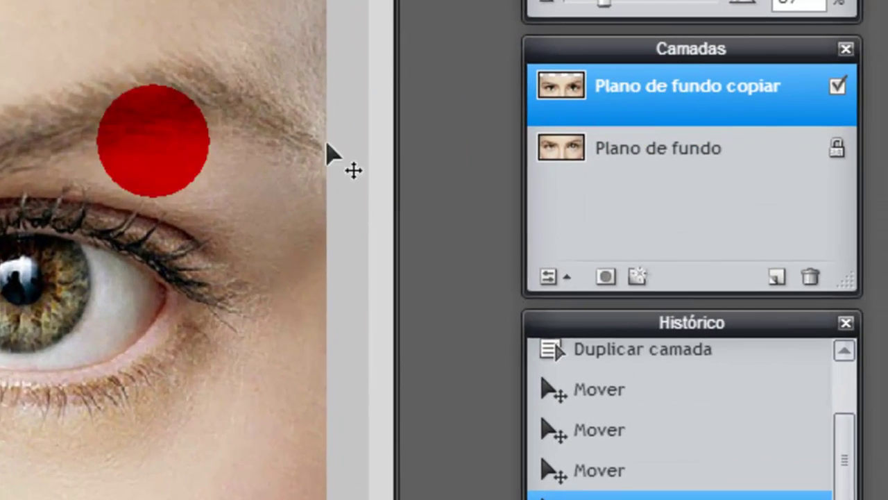
left_click_drag(12, 74, 10, 90)
left_click(648, 122)
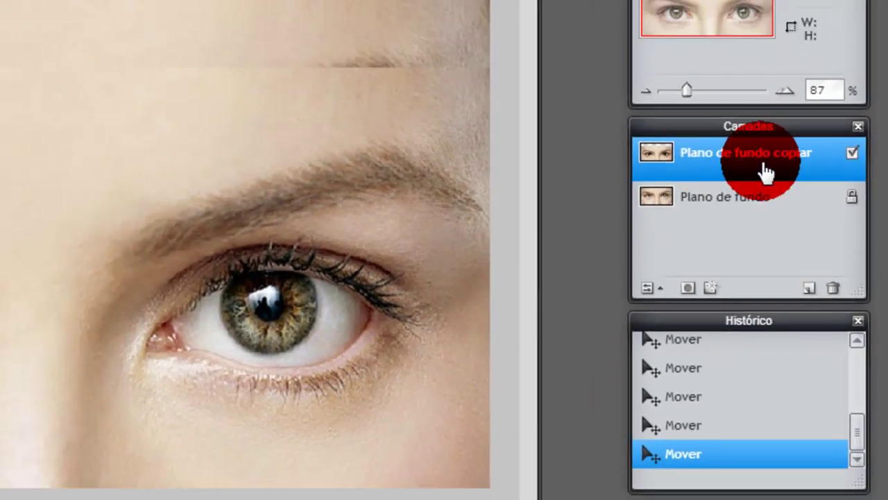
left_click(849, 136)
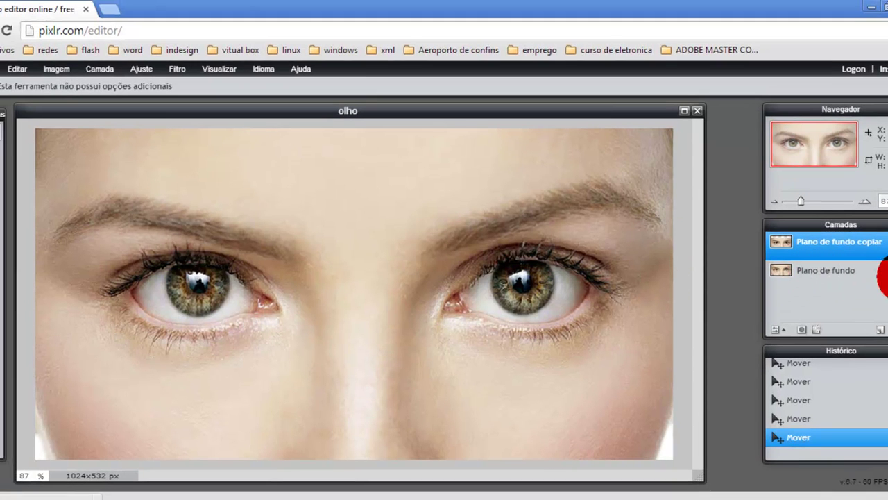
Shift the copy layer down, toggle its visibility off and on, then drag it back up
left_click_drag(347, 278, 354, 336)
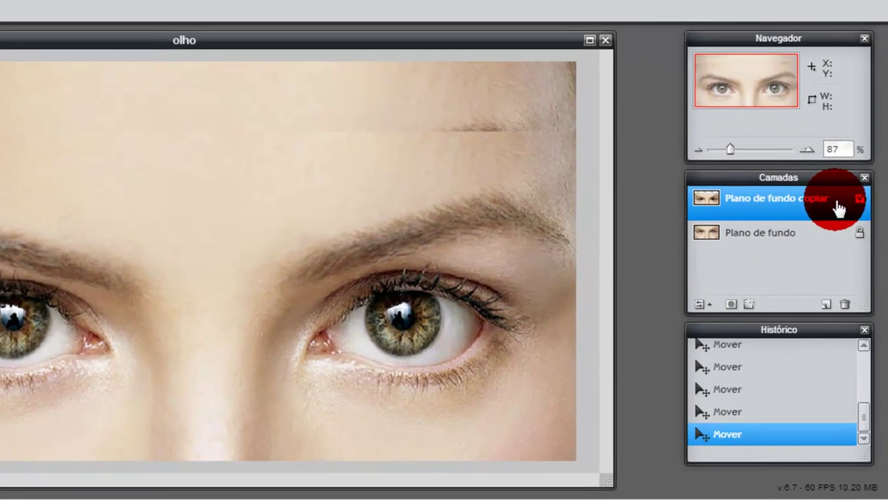
left_click(860, 200)
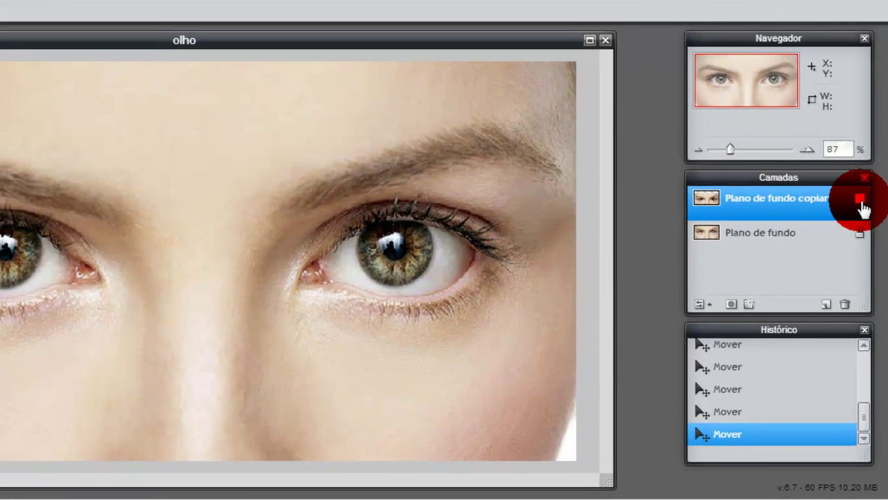
left_click(860, 200)
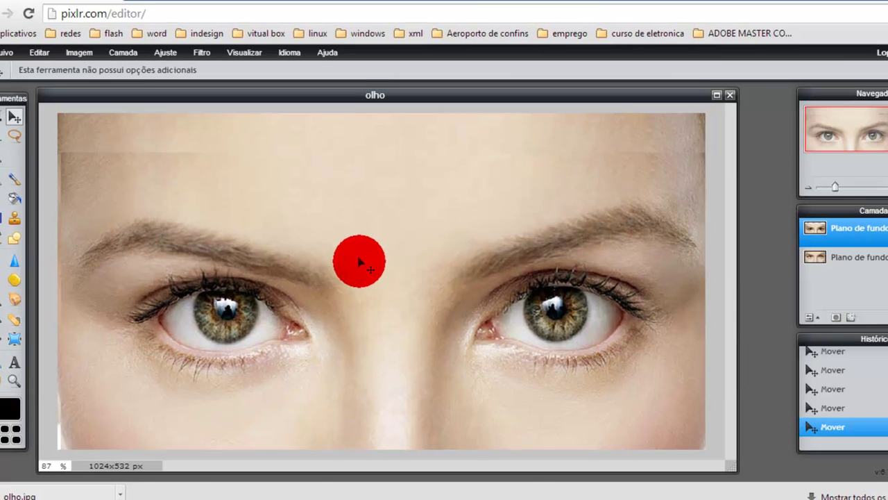
left_click_drag(358, 257, 356, 219)
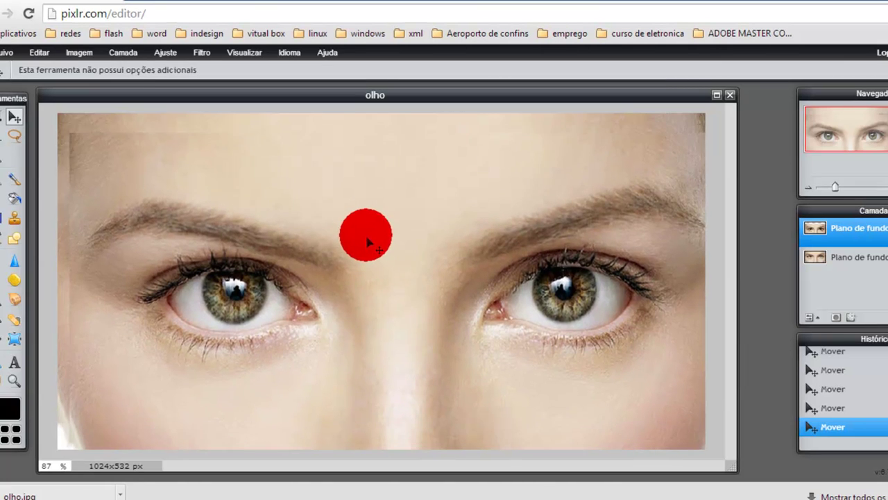